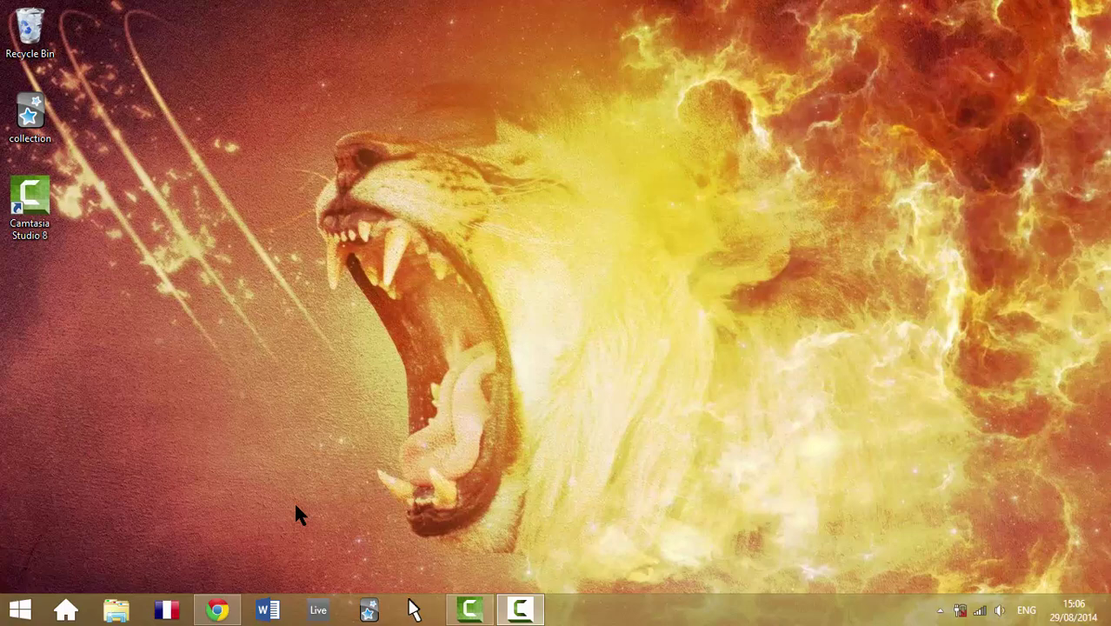
- Start a blank Word document, type 'Gfshf;kfnsjkseff', then close it without saving
left_click(269, 610)
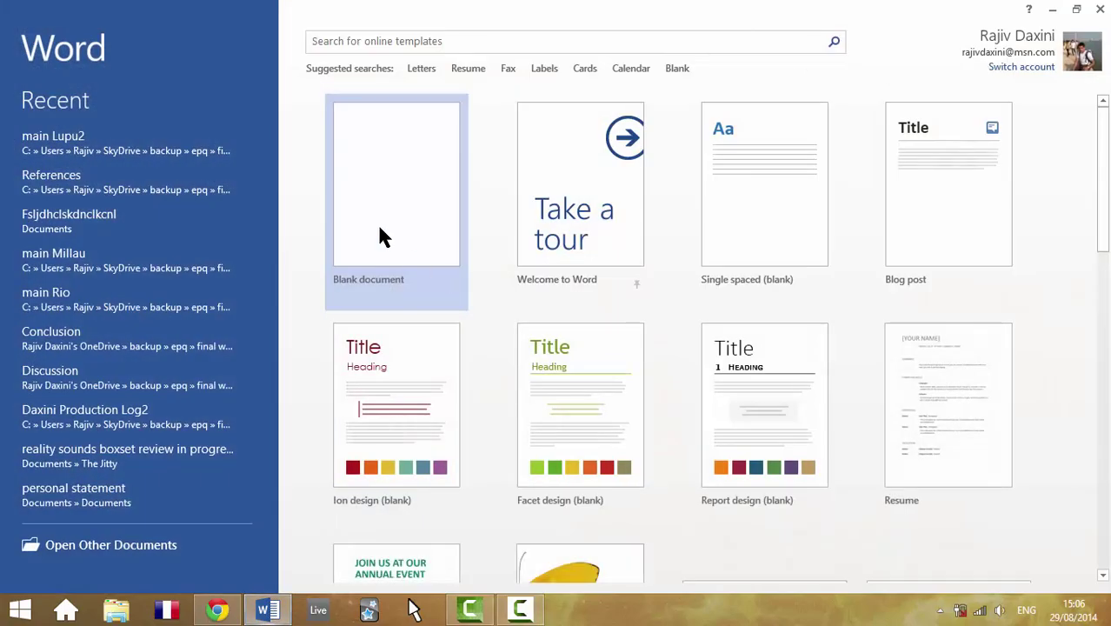
left_click(382, 231)
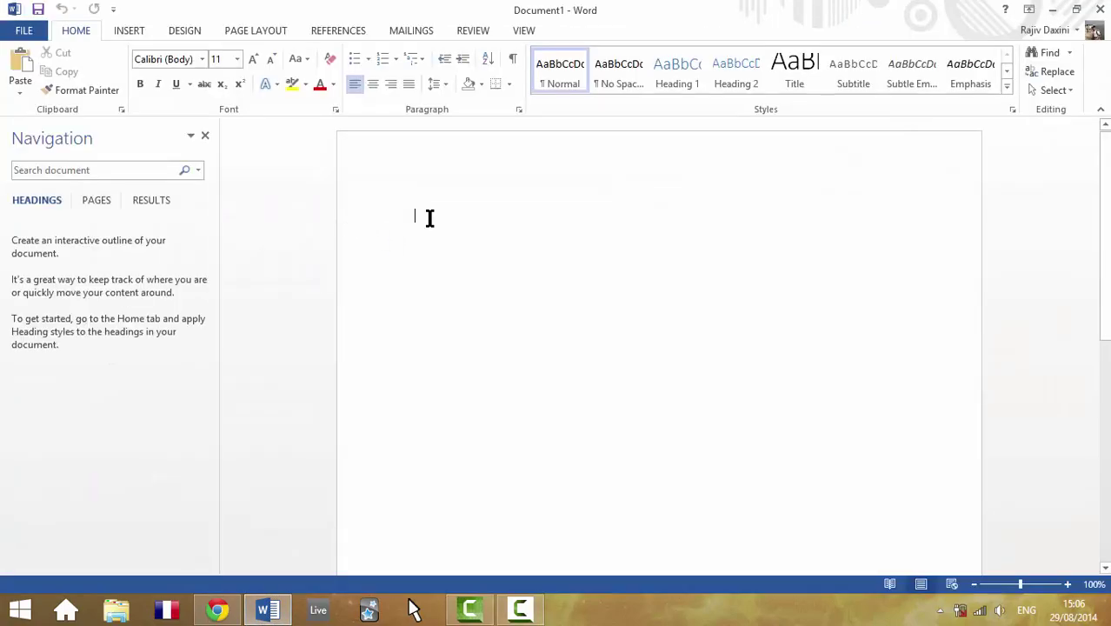
type("Gfshf;kfnsjkseff")
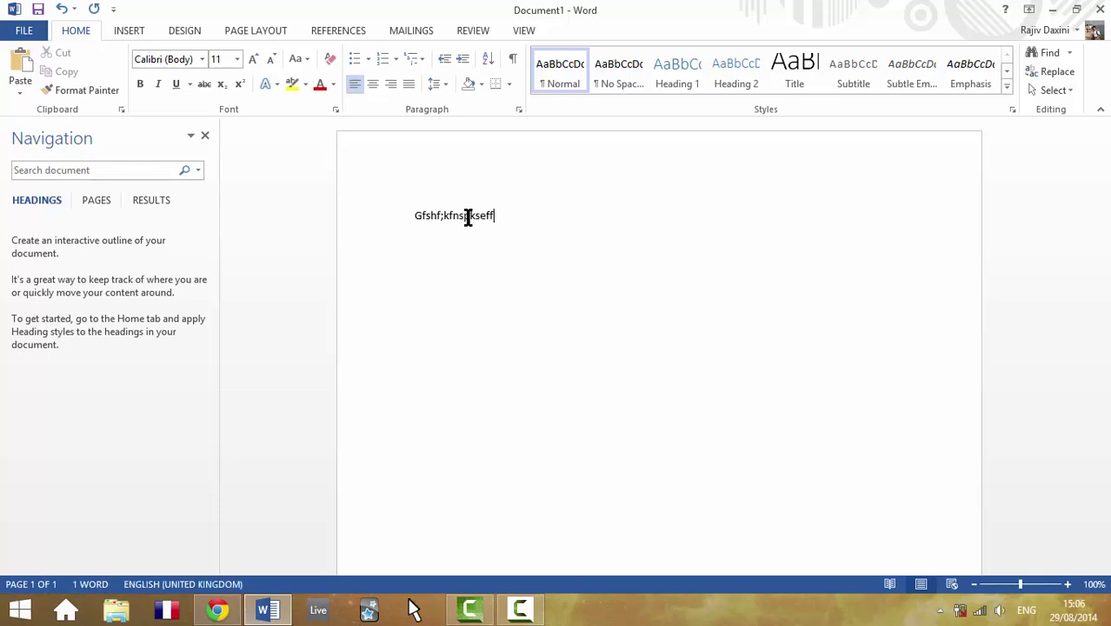
left_click(1100, 11)
left_click(565, 339)
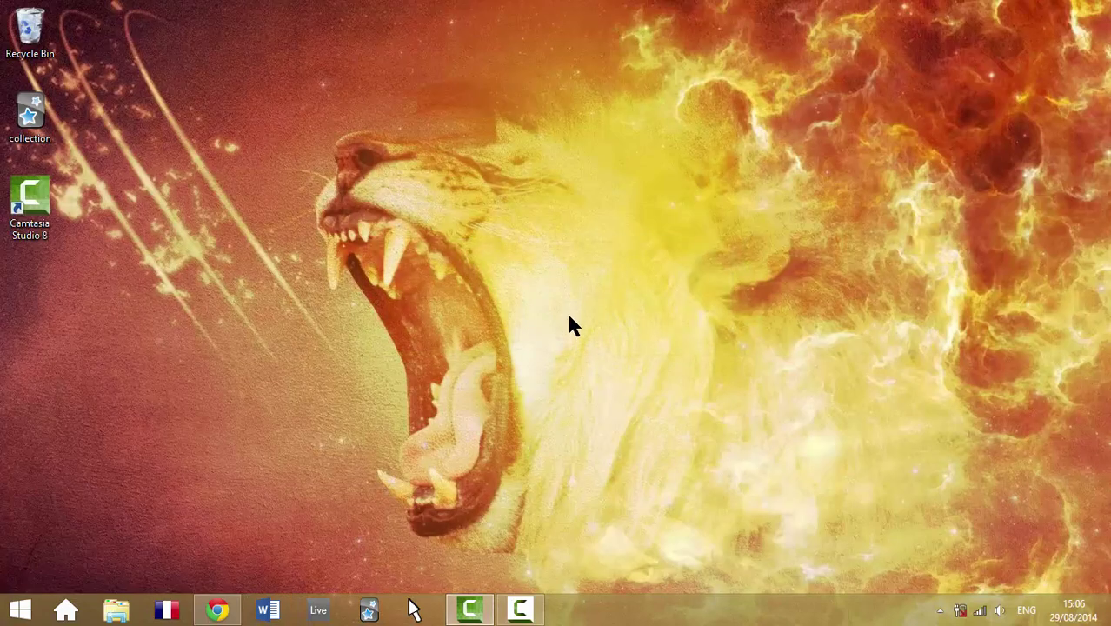
- Relaunch Word with a blank document and open the Browse dialog via File > Open > Computer
left_click(268, 610)
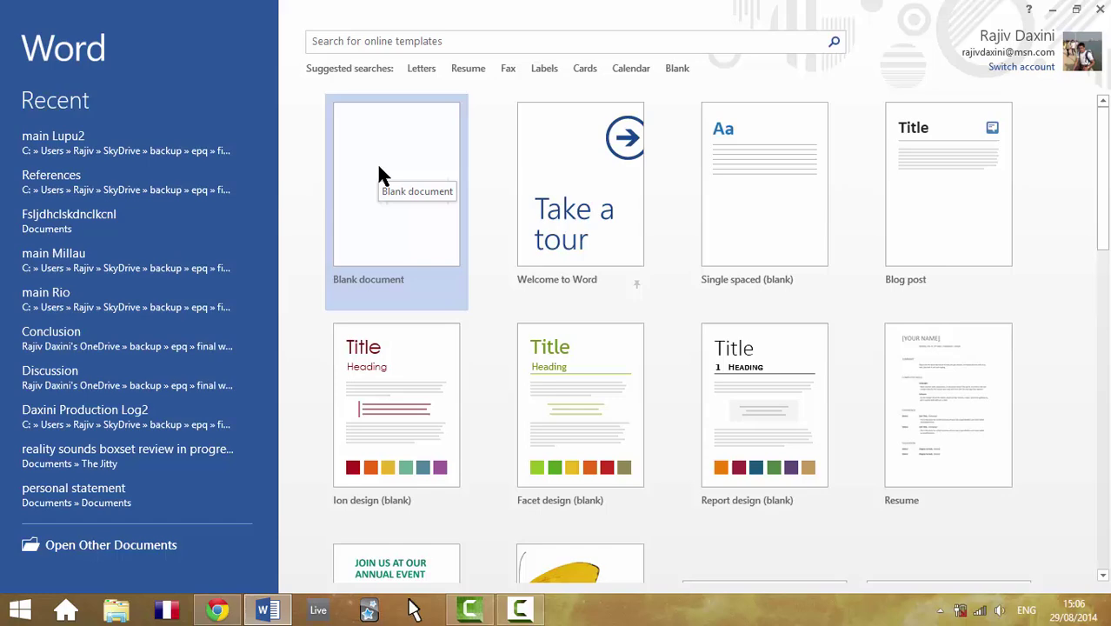
left_click(379, 168)
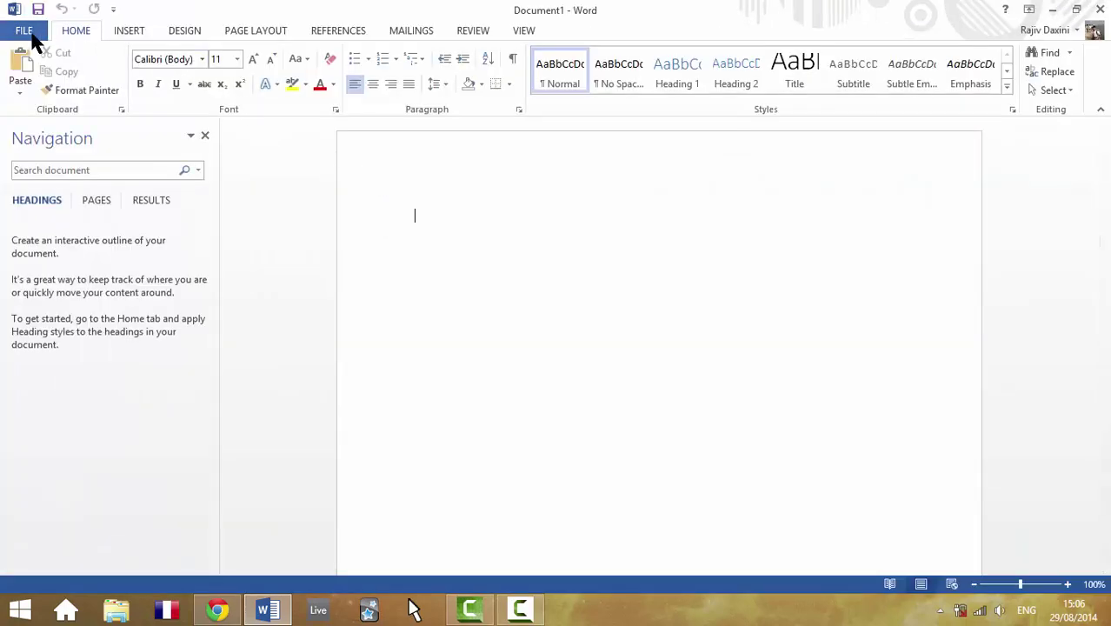
left_click(32, 31)
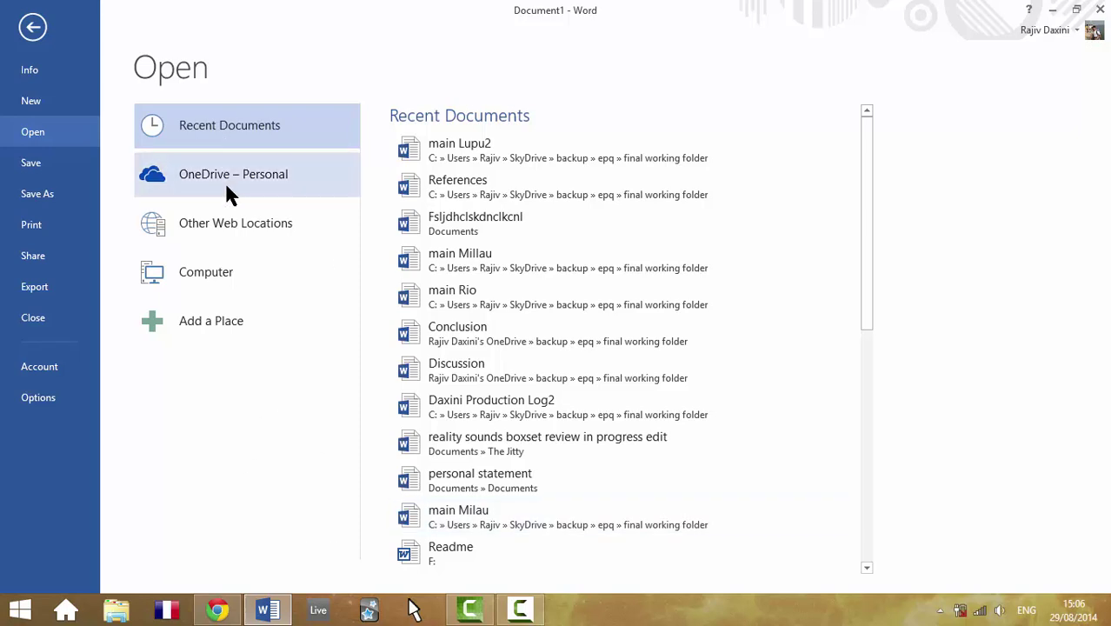
left_click(199, 278)
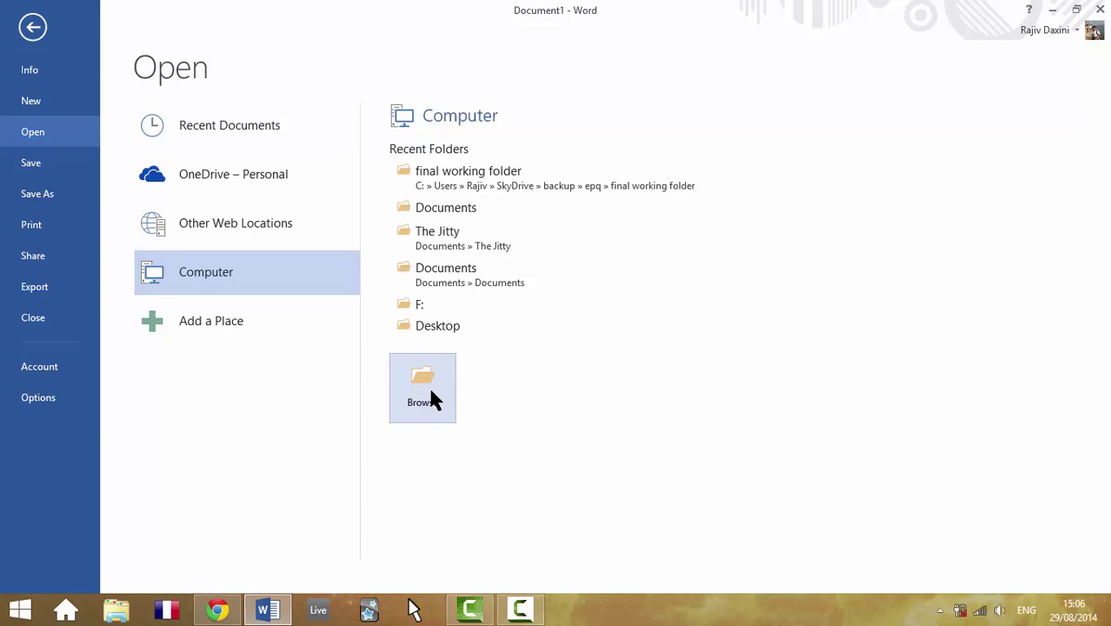
left_click(431, 392)
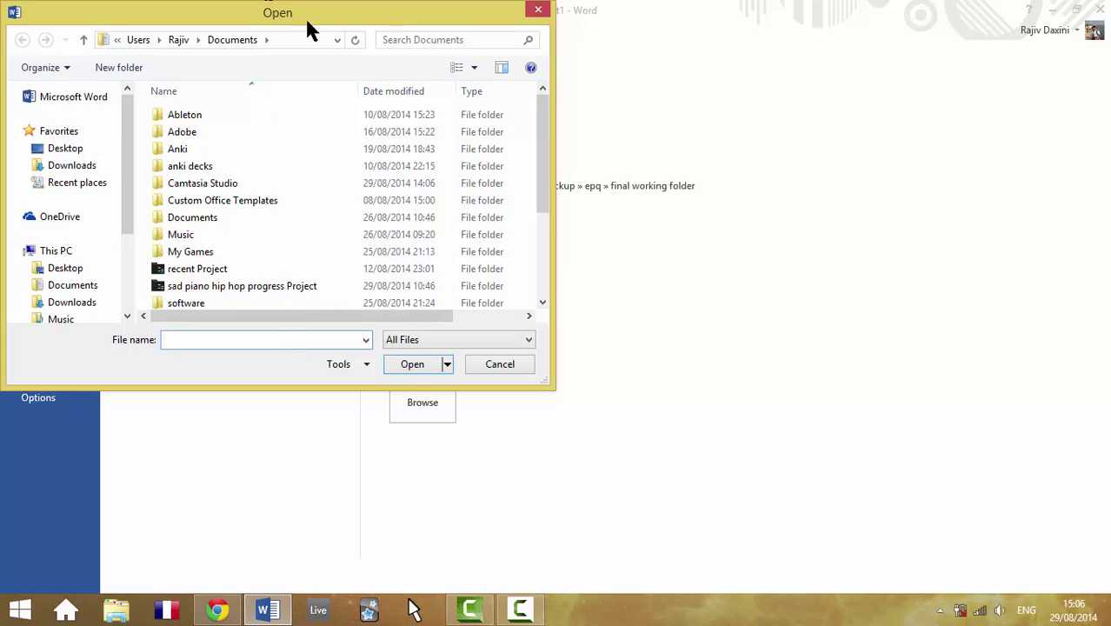
- Centre the Open dialog and paste the AppData\Local\Microsoft\Office\UnsavedFiles path into the address bar
left_click_drag(304, 14, 526, 71)
left_click(521, 96)
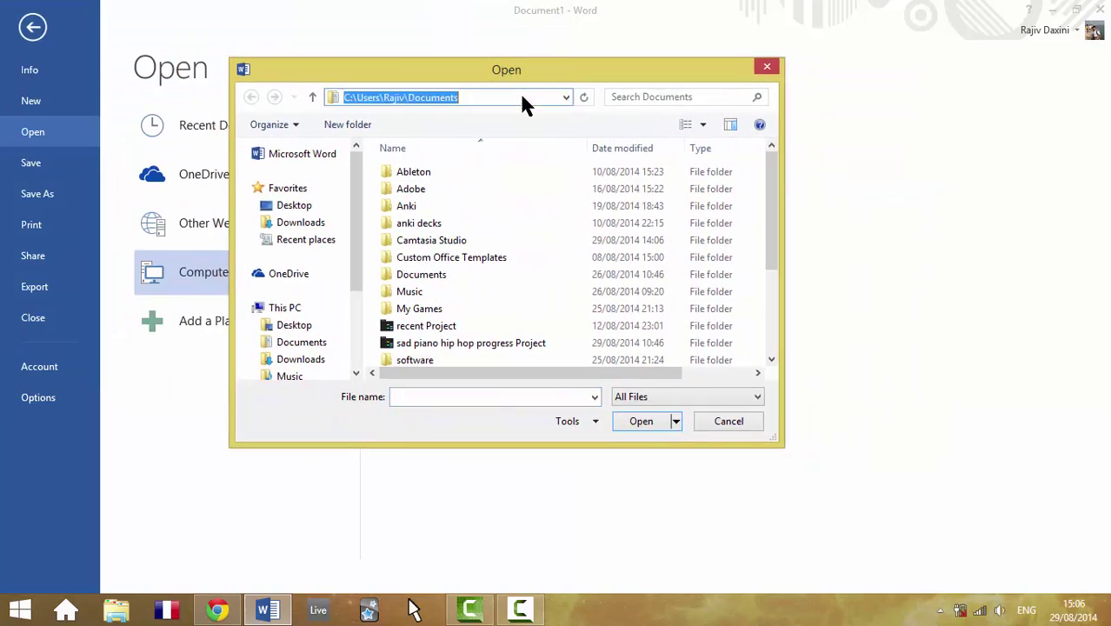
left_click(509, 96)
left_click_drag(459, 97, 313, 94)
type("C:\\Users\\Rajiv\\AppData\\Local\\Microsoft\\Office\\UnsavedFiles")
left_click_drag(466, 93, 405, 98)
left_click(348, 97)
left_click(382, 98)
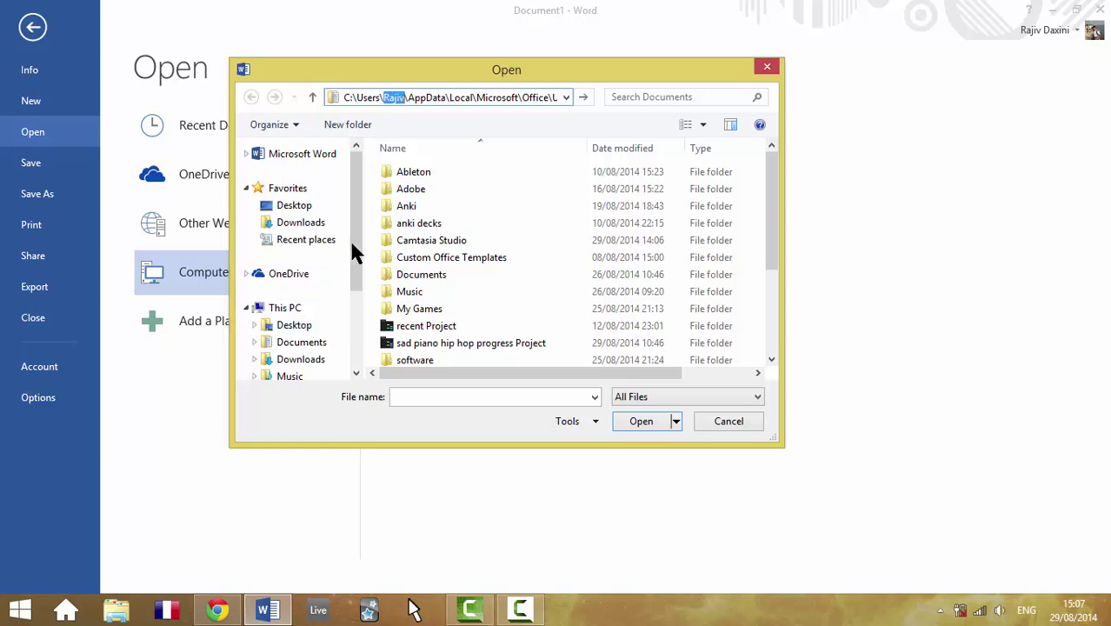
- Browse the C: drive and Users folders, then return to the This PC view
scroll(352, 253, "down", 2)
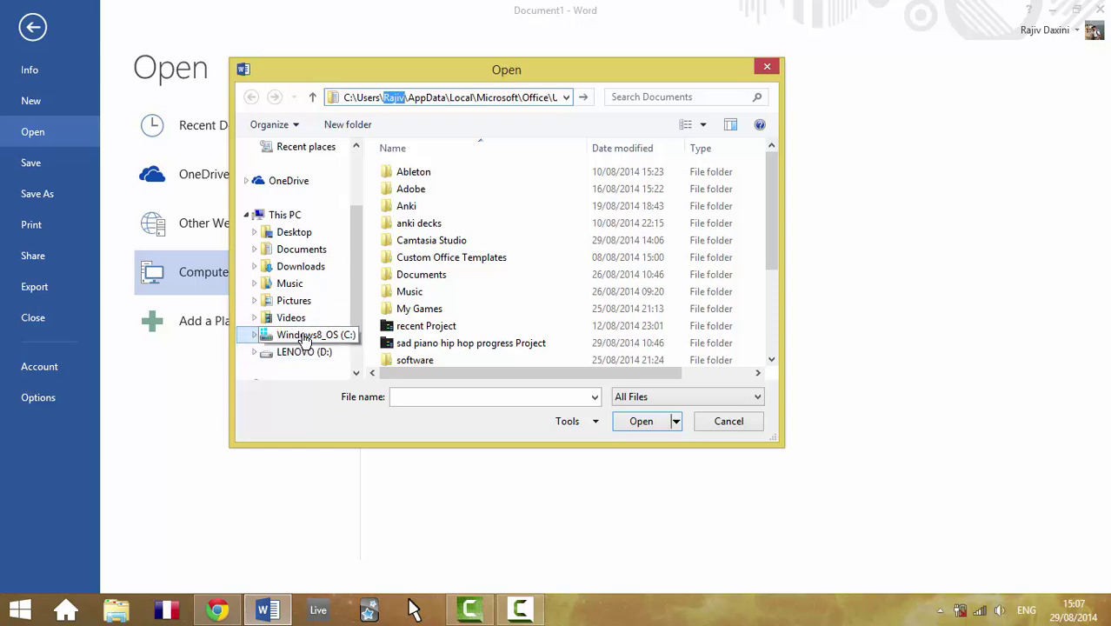
left_click(300, 337)
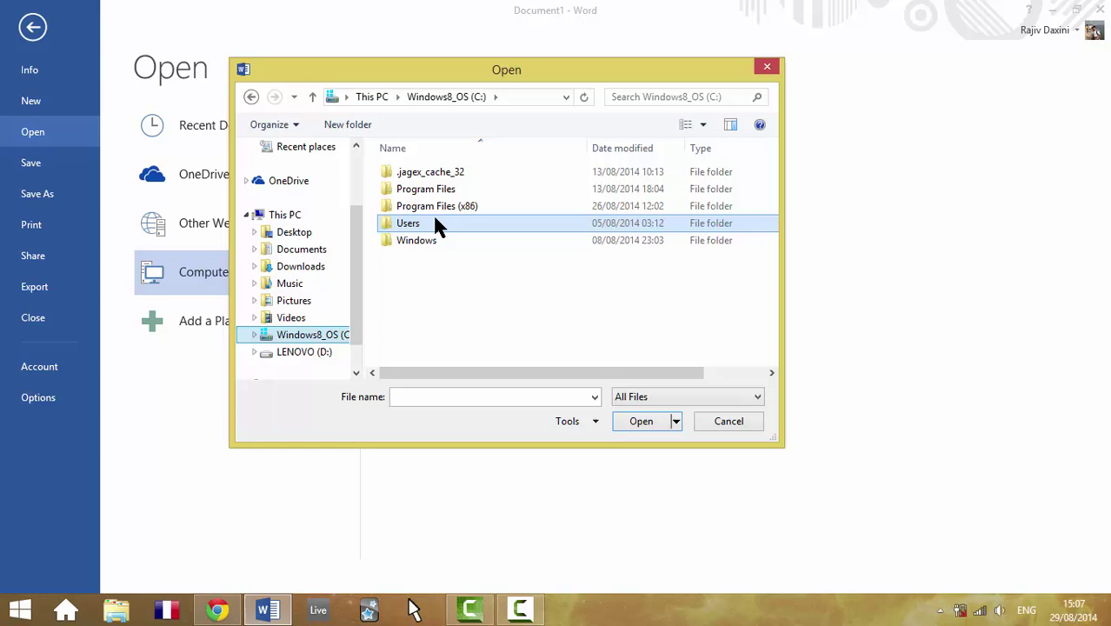
double_click(428, 218)
left_click_drag(405, 231, 438, 185)
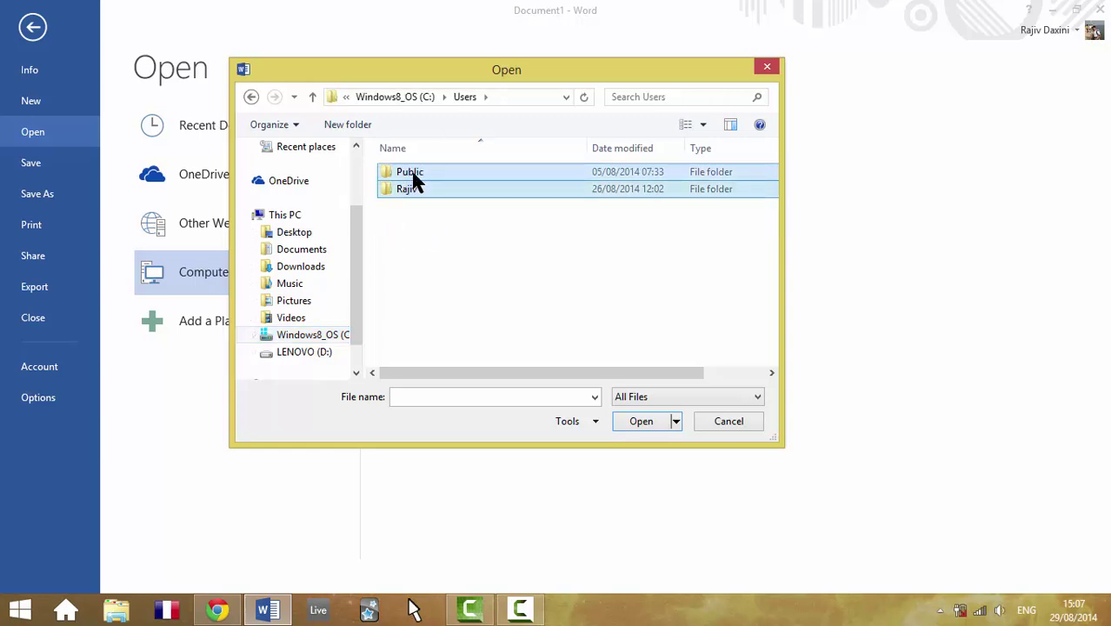
left_click(418, 177)
left_click(405, 195)
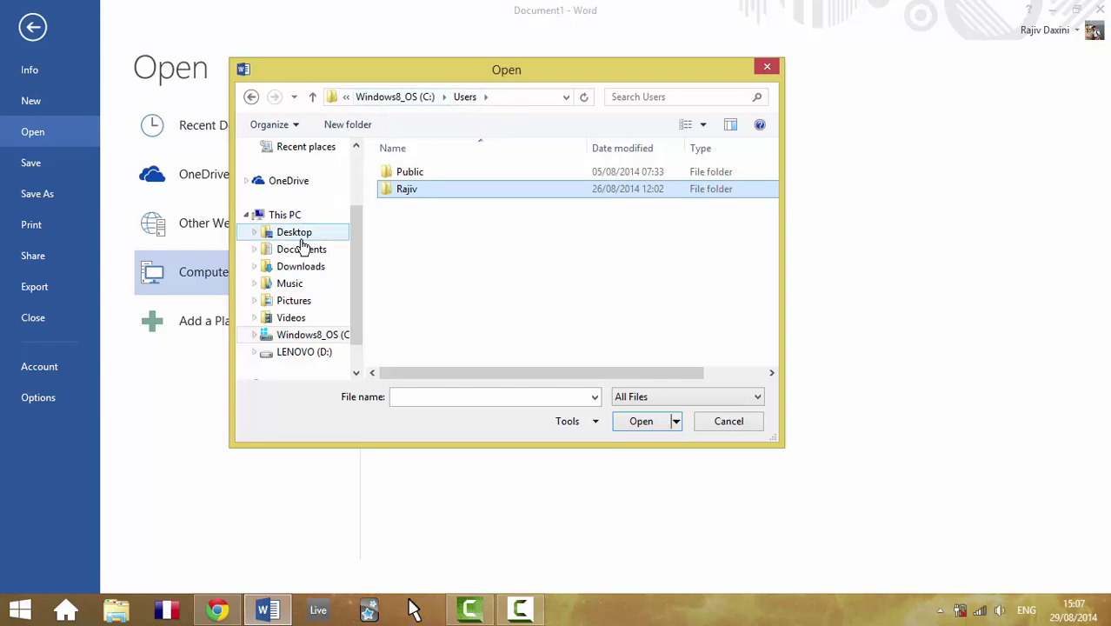
left_click(284, 214)
- Paste the UnsavedFiles path into the address bar and go to that folder
left_click(471, 96)
type("C:\\Users\\Rajiv\\AppData\\Local\\Microsoft\\Office\\UnsavedFiles")
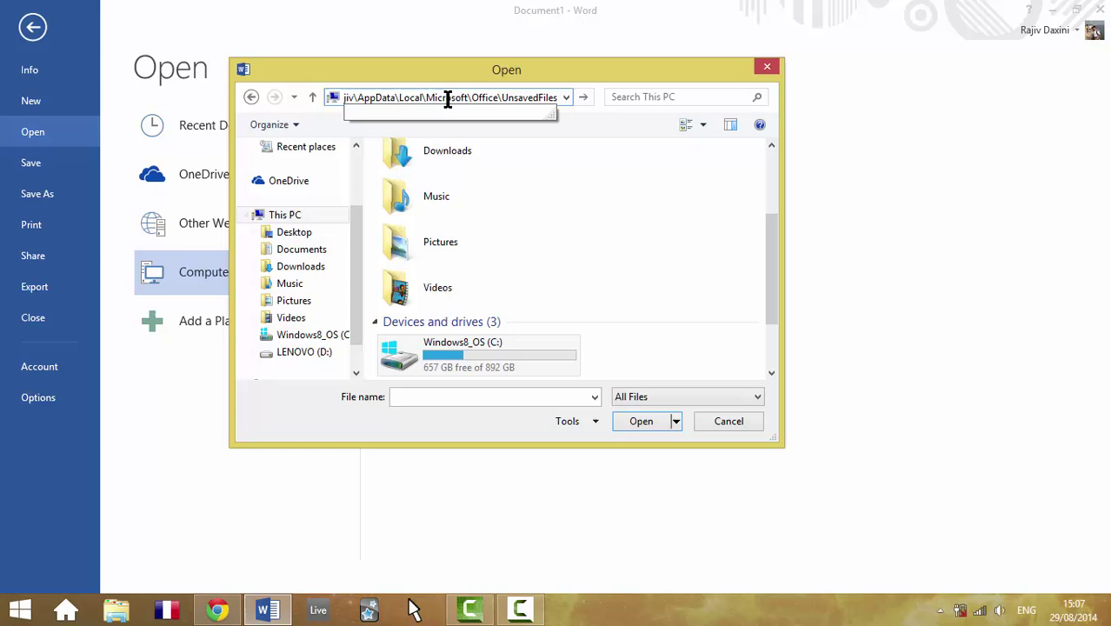
mouse_move(446, 99)
left_mouse_down()
mouse_move(315, 96)
mouse_move(445, 98)
left_mouse_up()
left_click(401, 98)
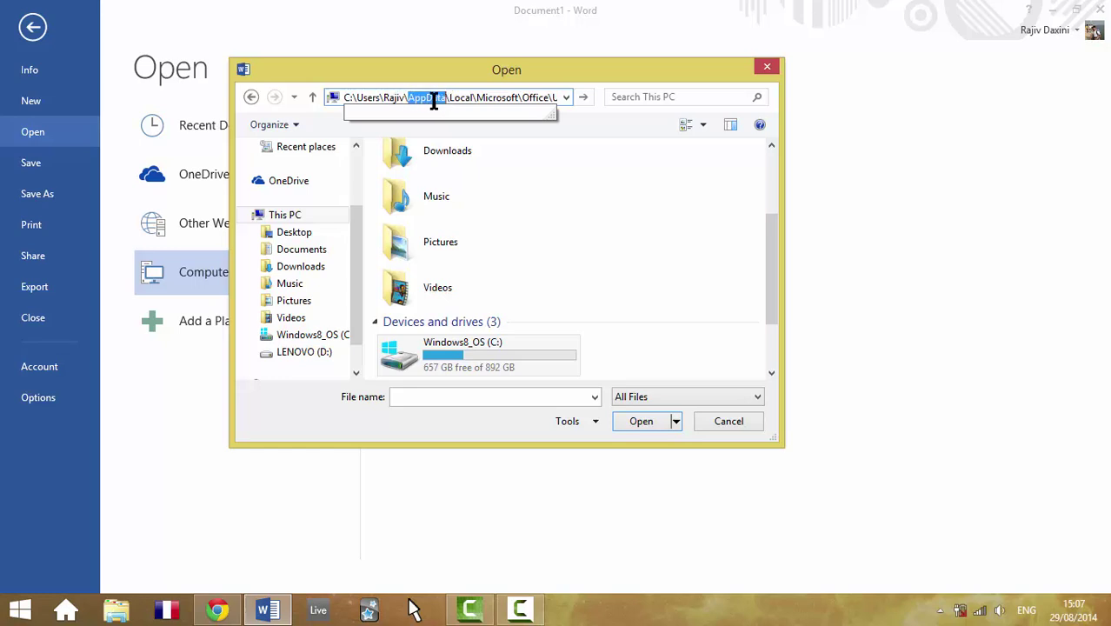
left_click(450, 97)
left_click_drag(451, 98, 520, 98)
left_click(527, 98)
left_click(548, 97)
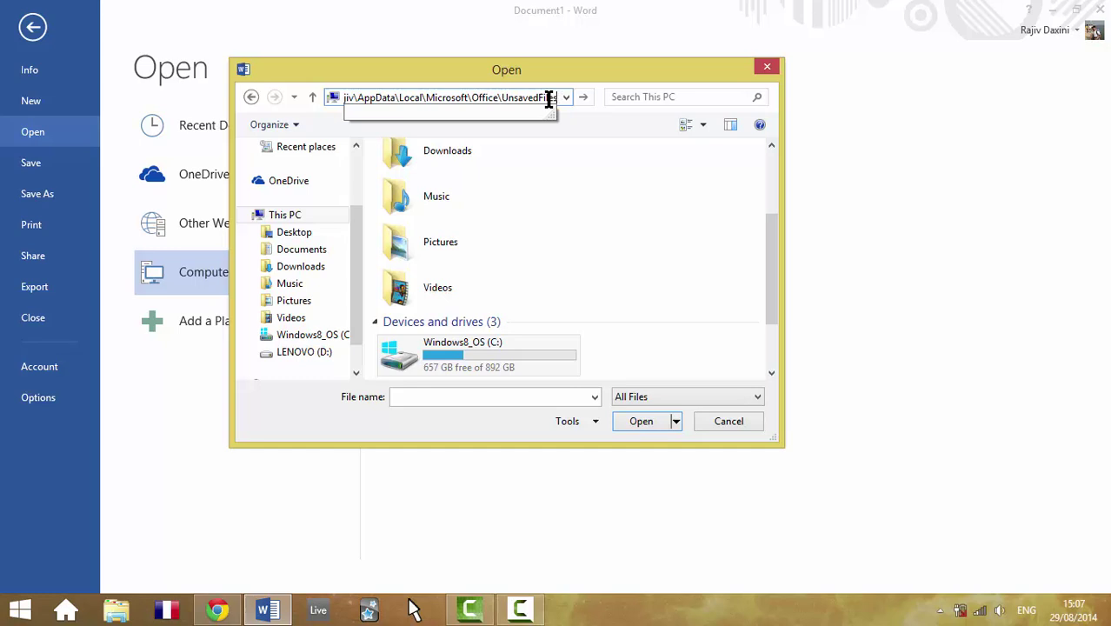
key("Return")
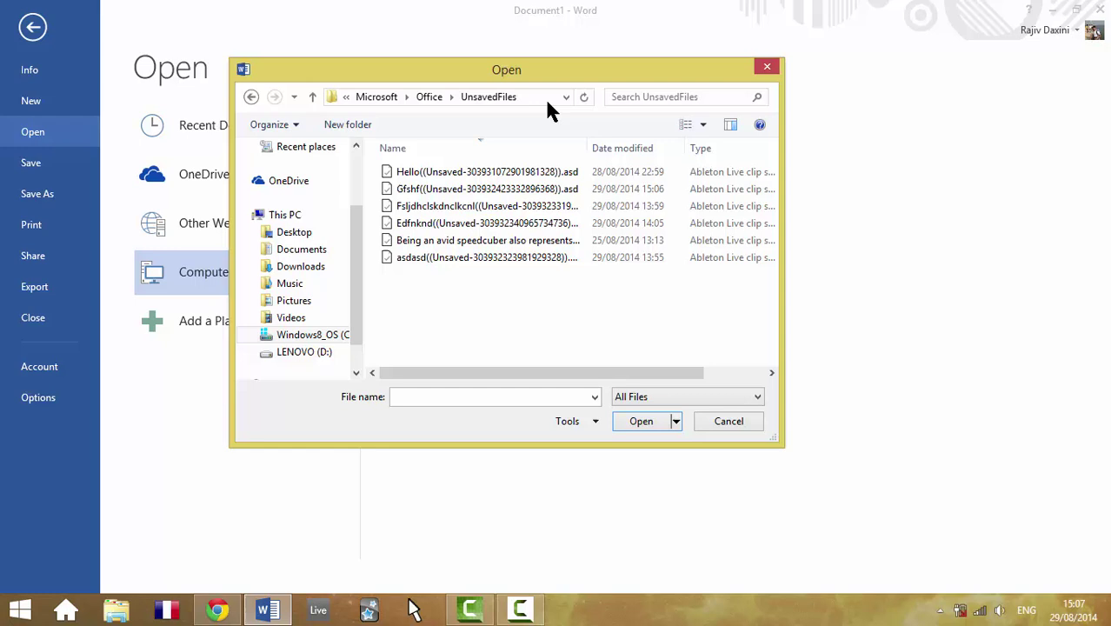
left_click(434, 258)
left_click(427, 223)
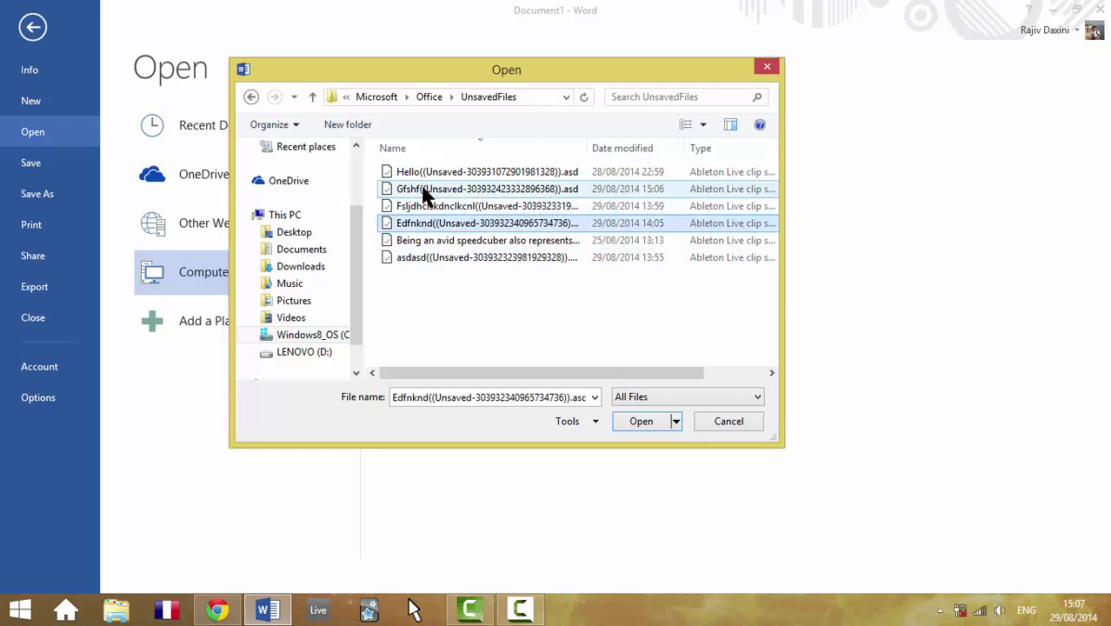
left_click(425, 191)
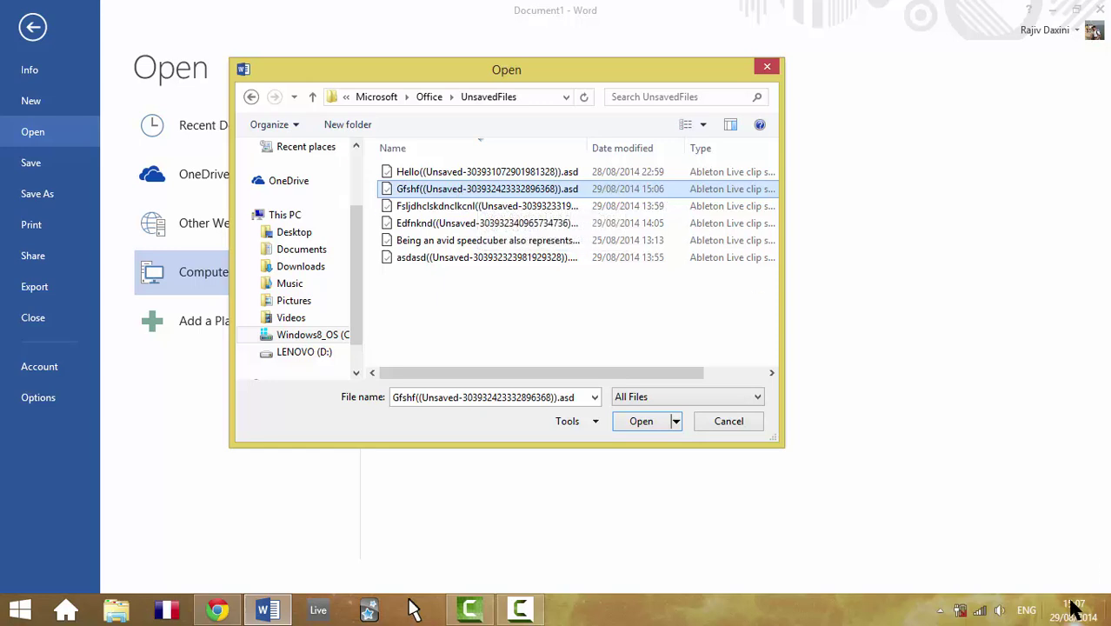
mouse_move(1074, 608)
left_click(632, 424)
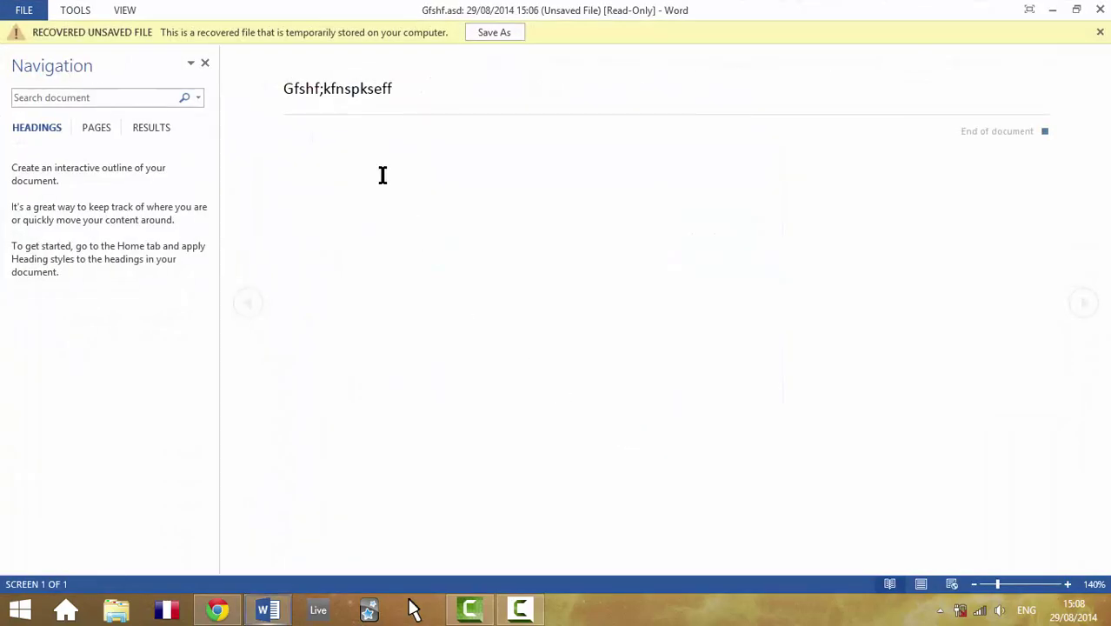
- Save the recovered text as the Word document 'Gfshf' in Documents
left_click_drag(273, 99, 372, 94)
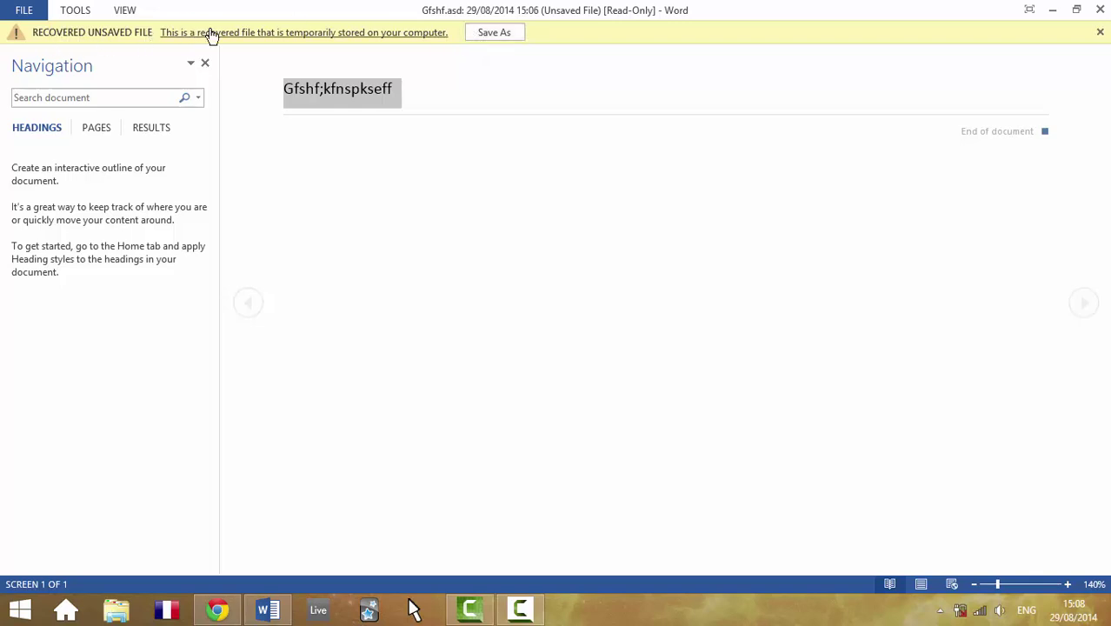
left_click(484, 36)
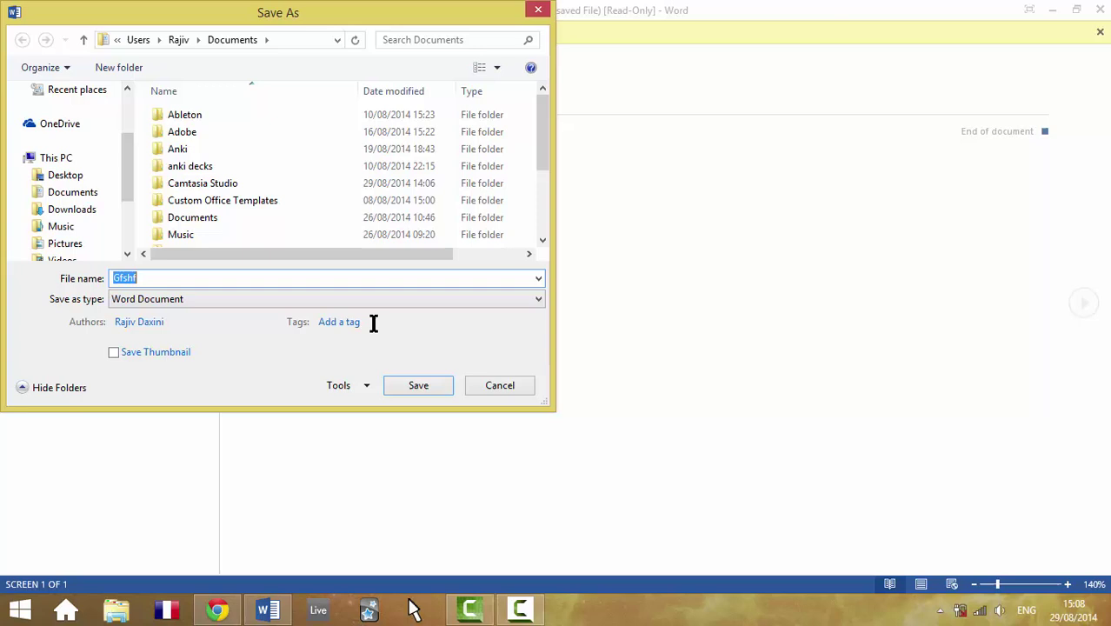
left_click(141, 278)
scroll(529, 227, "down", 3)
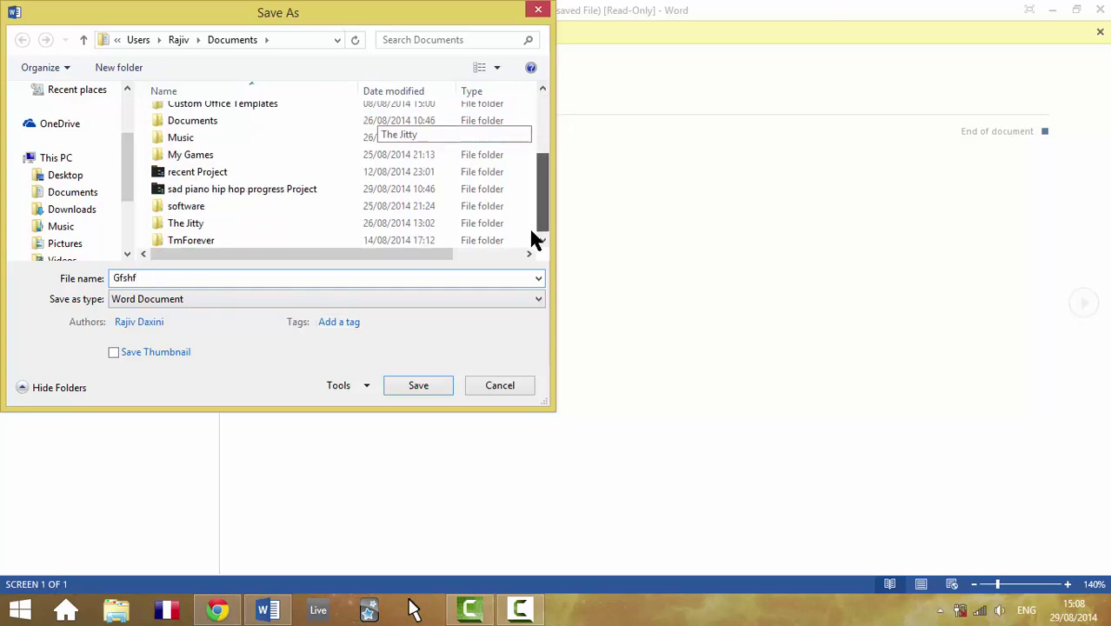
left_click(411, 380)
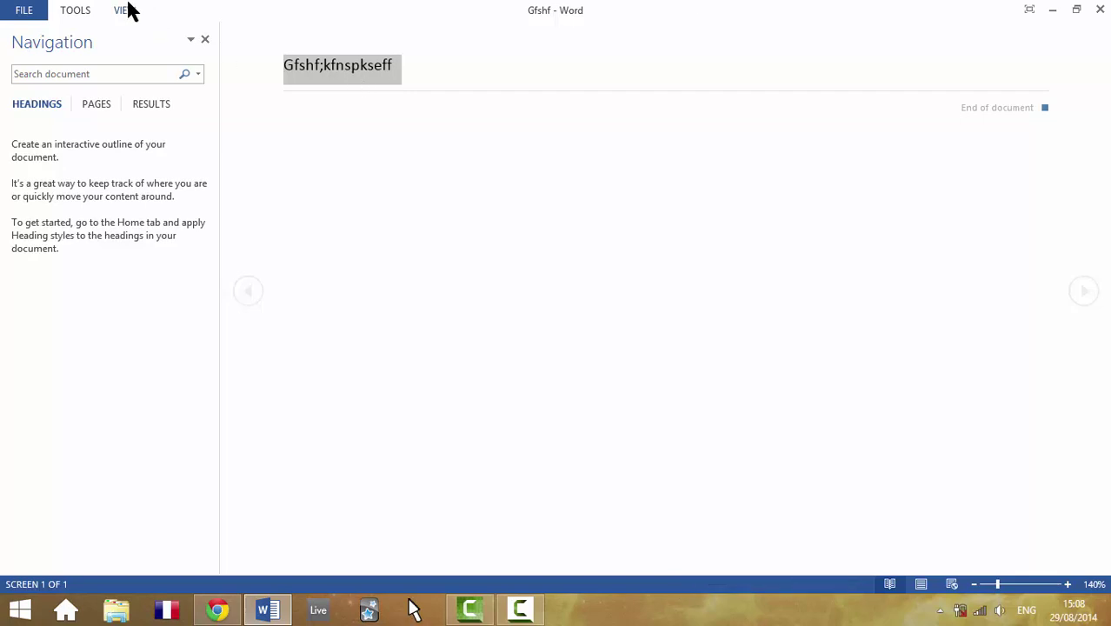
left_click(128, 11)
- Switch Gfshf to editing mode and select the 'Gfshf;kfnspkseff' line to check it
left_click(146, 36)
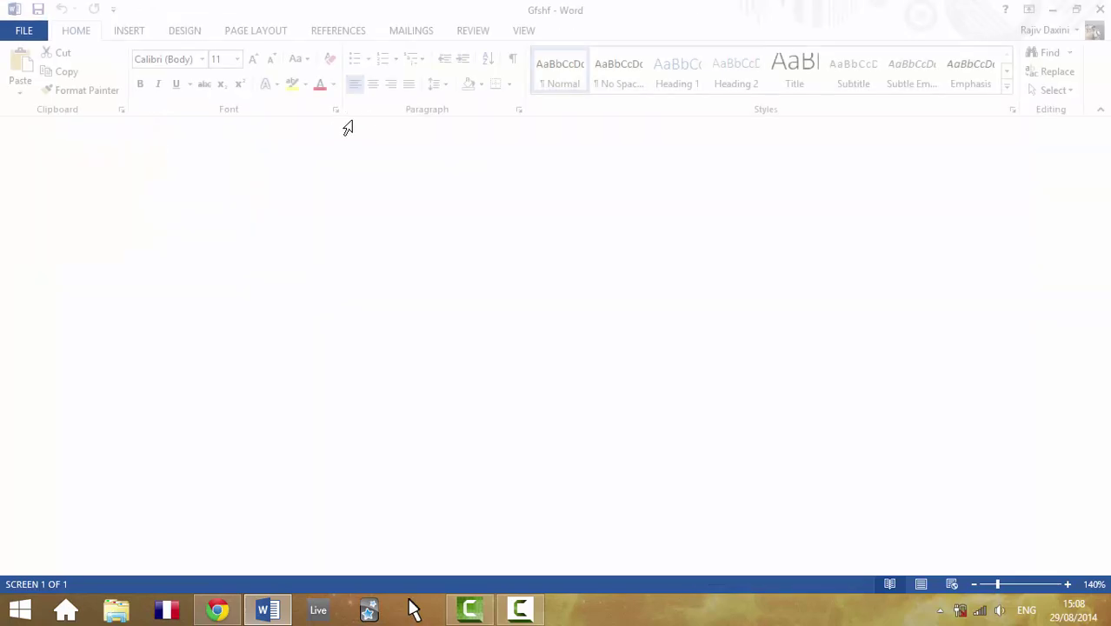
left_click_drag(500, 166, 408, 171)
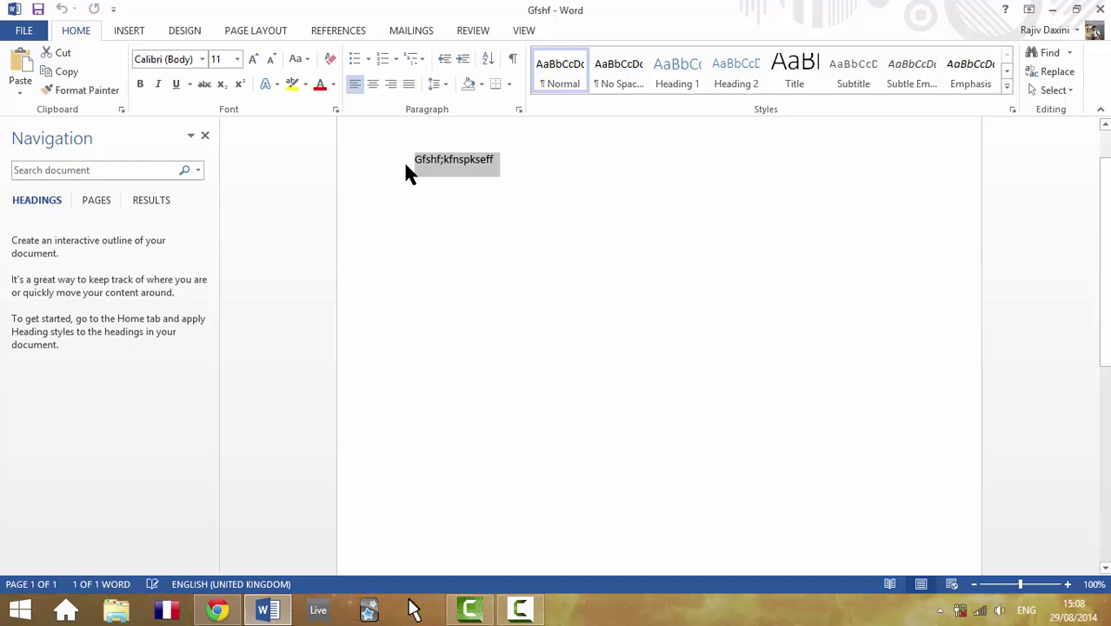
left_click(413, 166)
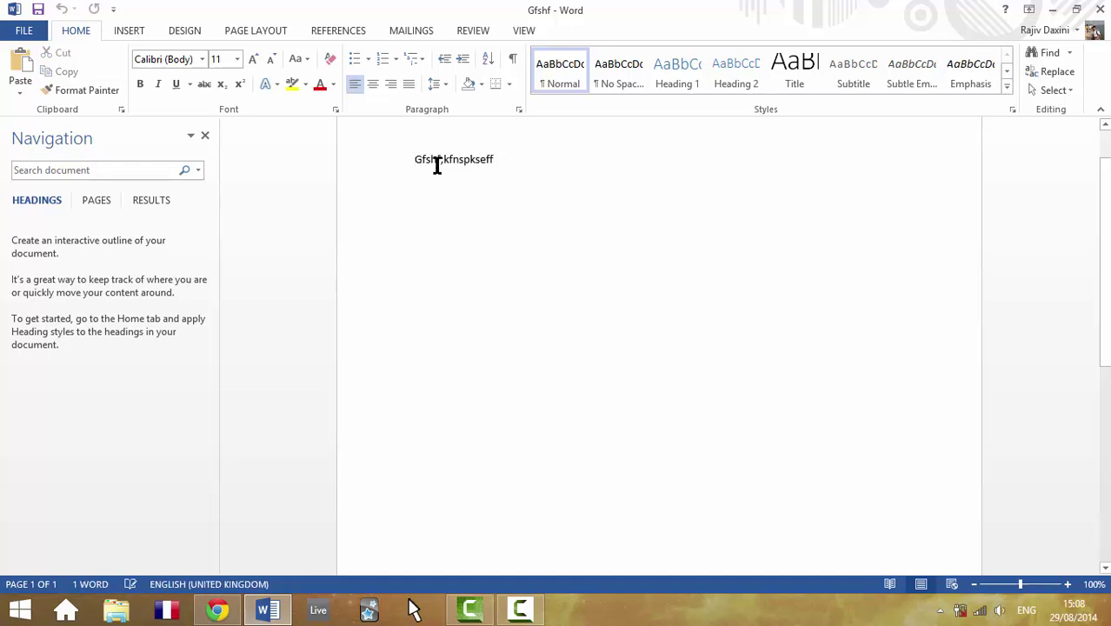
left_click_drag(412, 165, 524, 163)
left_click(503, 166)
- Close Word, relaunch it, and open the Browse dialog via Open Other Documents > Computer
left_click(1102, 10)
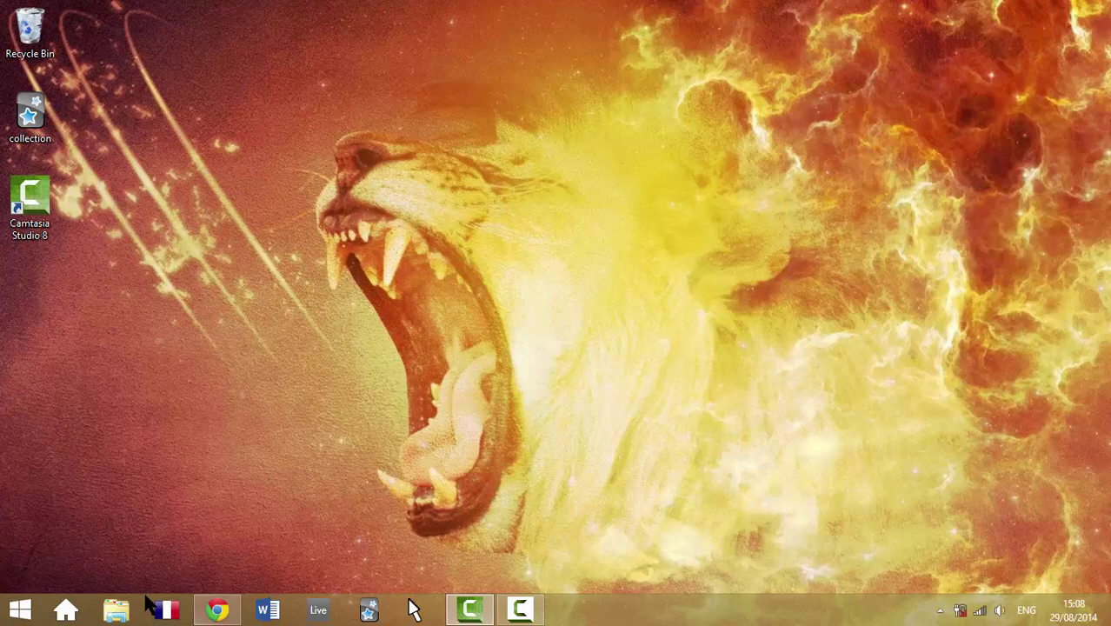
left_click(268, 609)
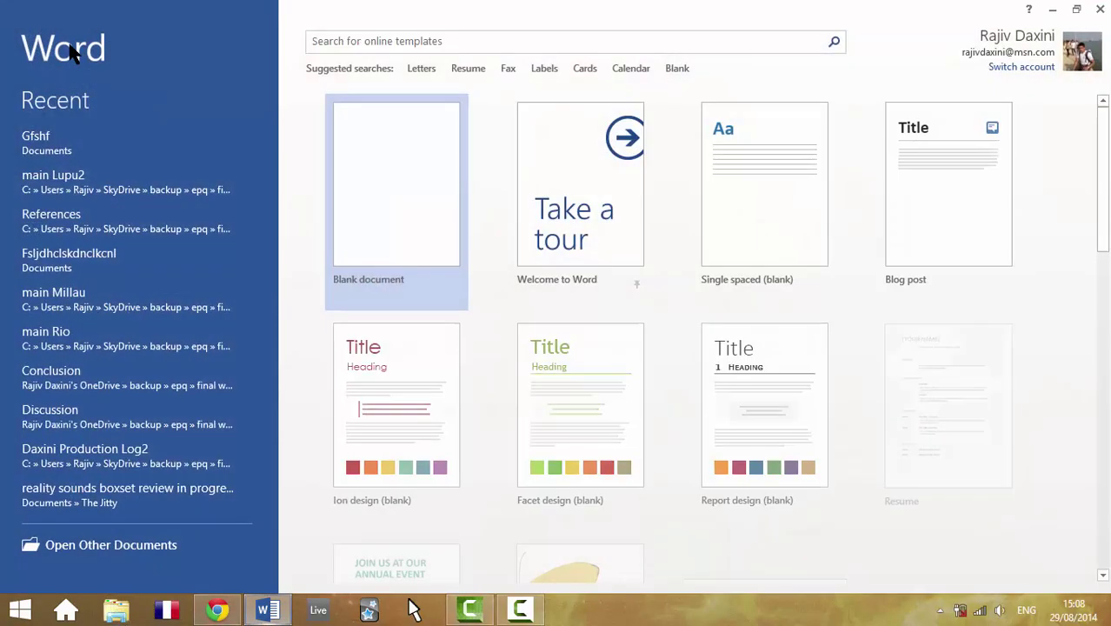
left_click(65, 547)
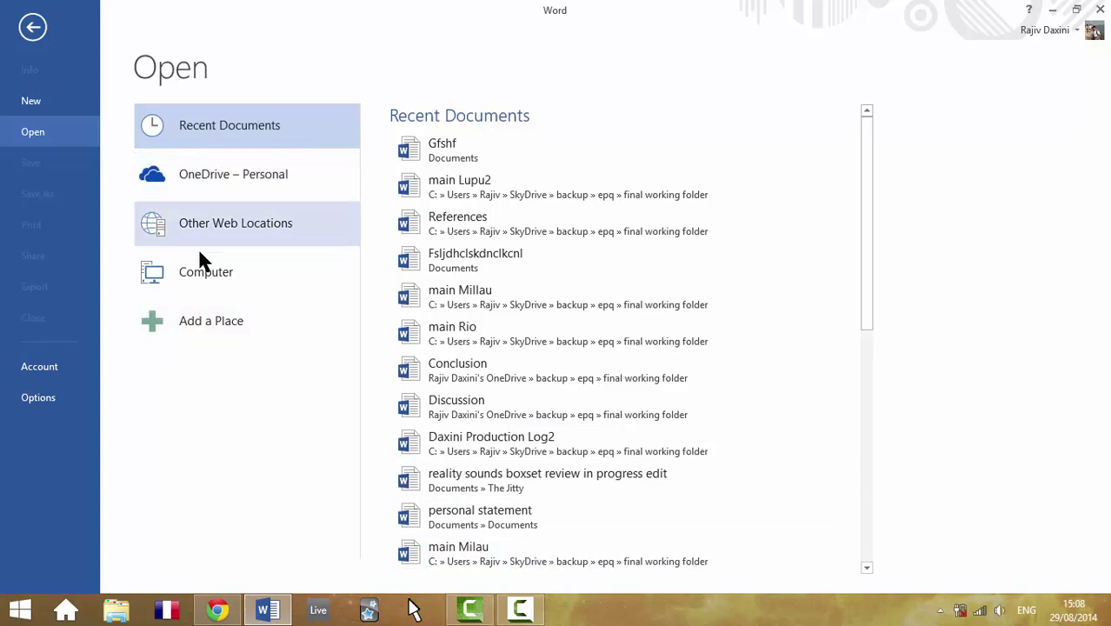
left_click(224, 273)
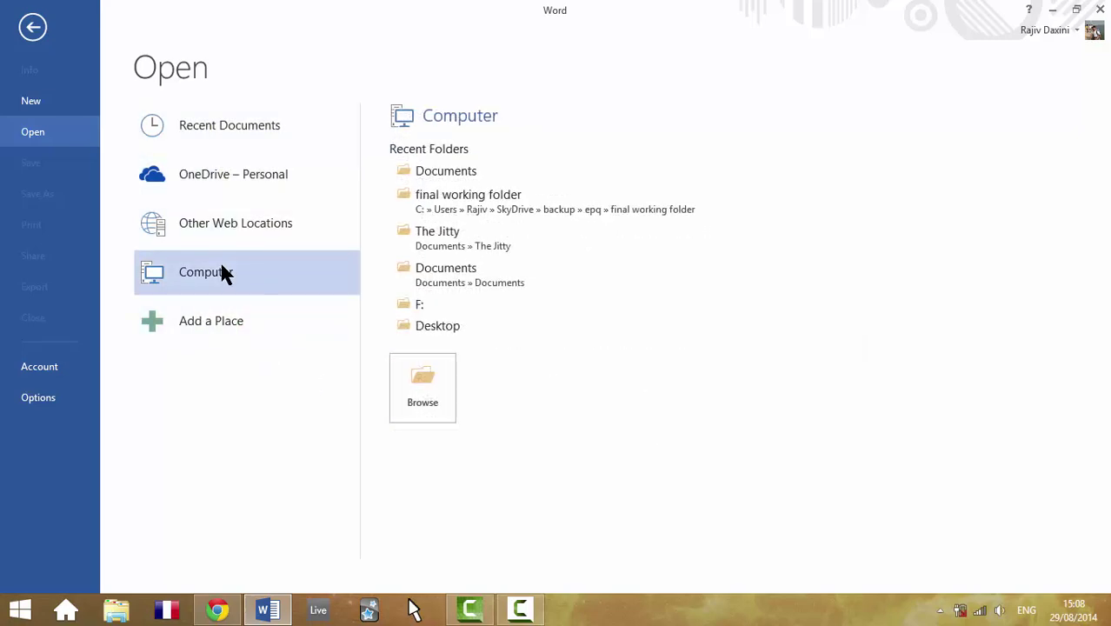
left_click(405, 388)
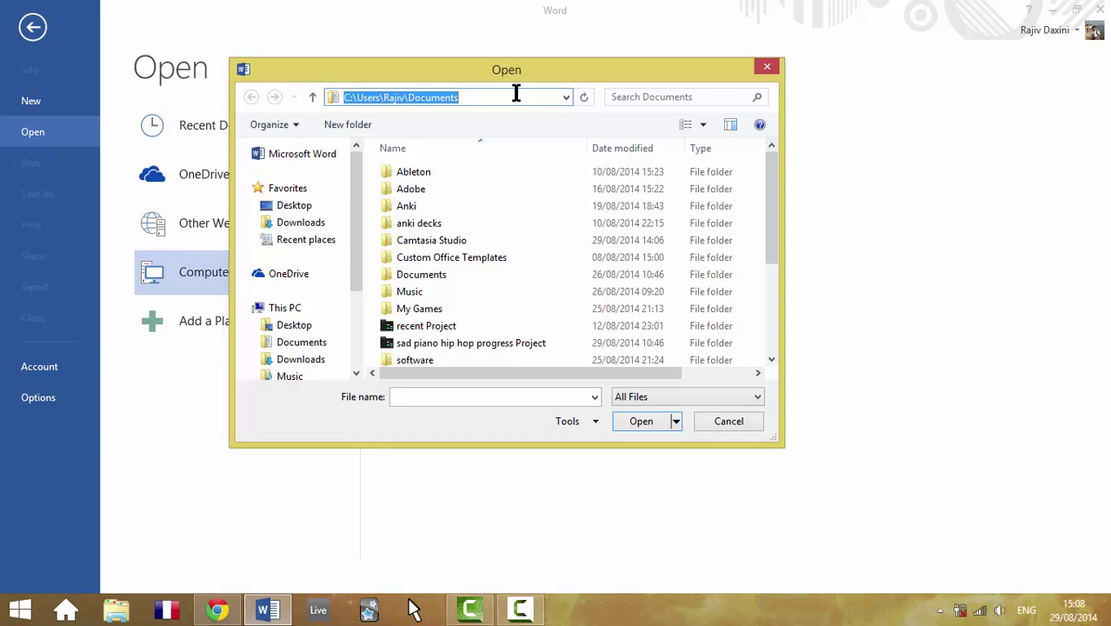
- Go to the pasted UnsavedFiles path, review its six unsaved files, and cancel the dialog
type("C:\\Users\\Rajiv\\AppData\\Local\\Microsoft\\Office\\UnsavedFiles")
key("ctrl+a")
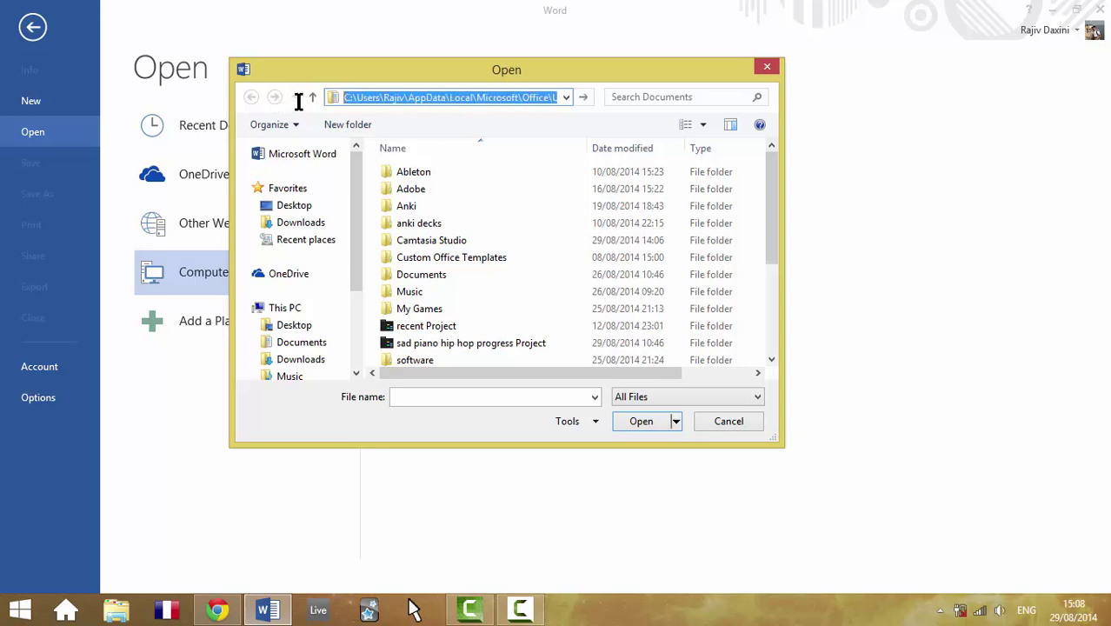
left_click_drag(365, 99, 526, 99)
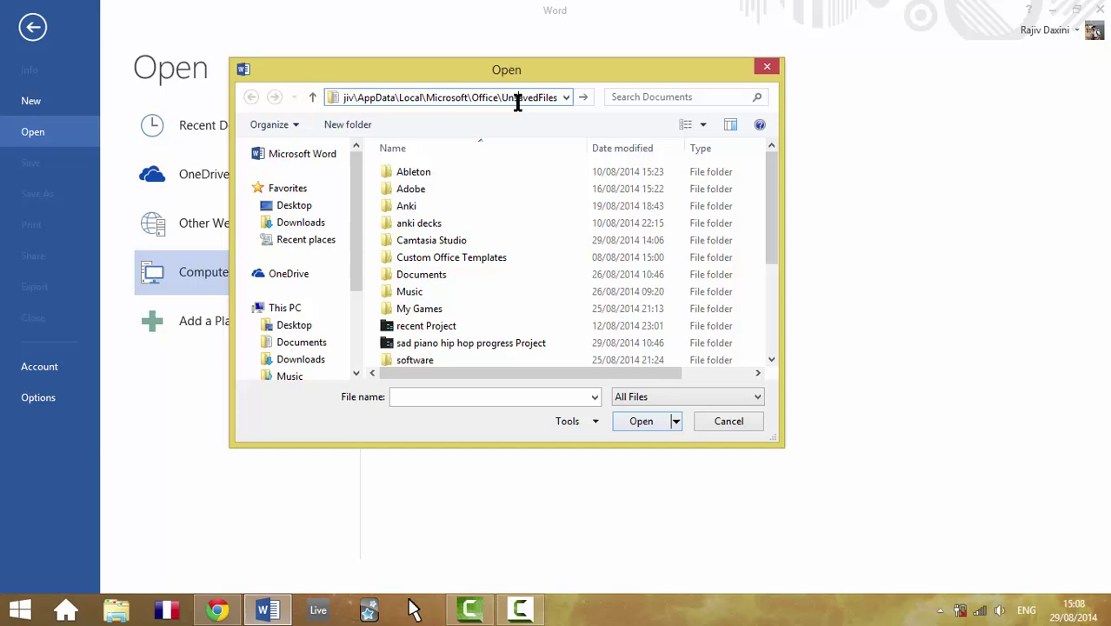
key("Return")
left_click_drag(461, 280, 534, 172)
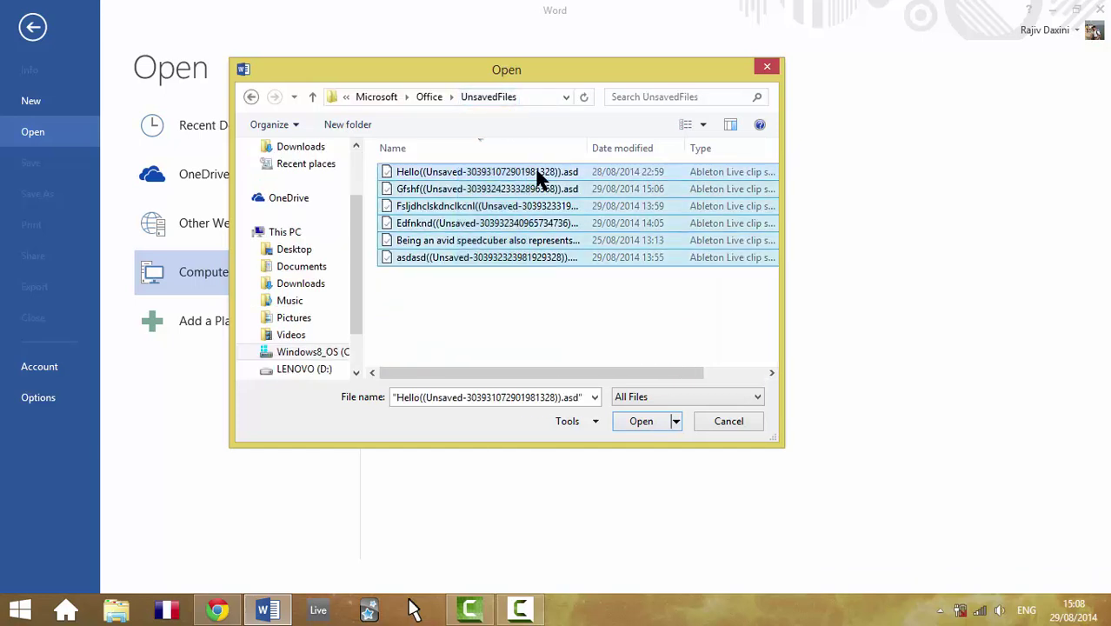
left_click(538, 302)
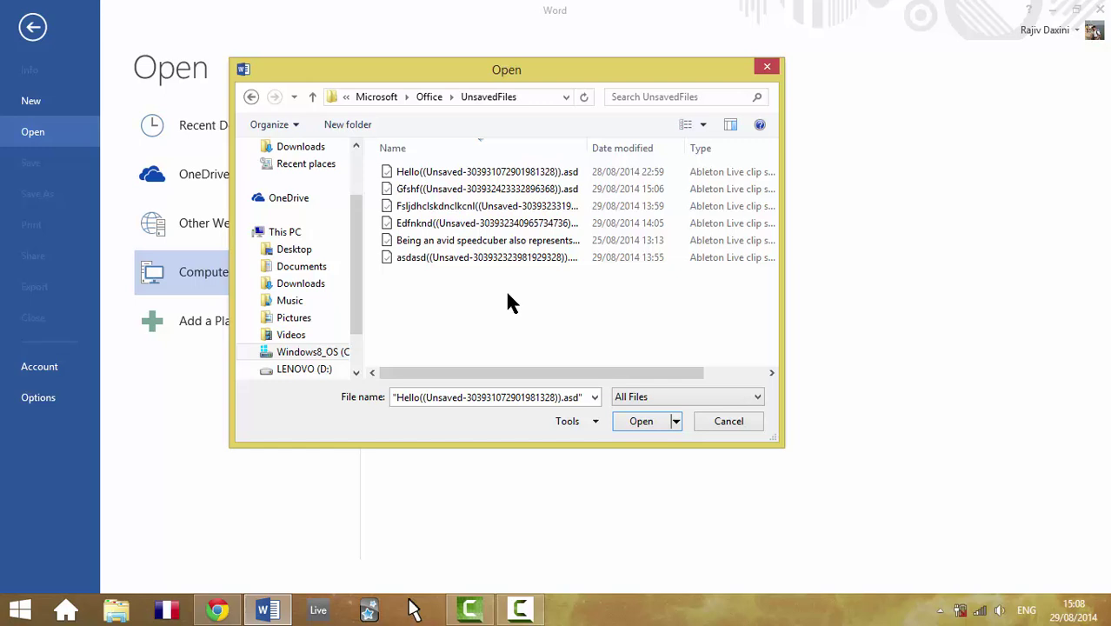
left_click(728, 422)
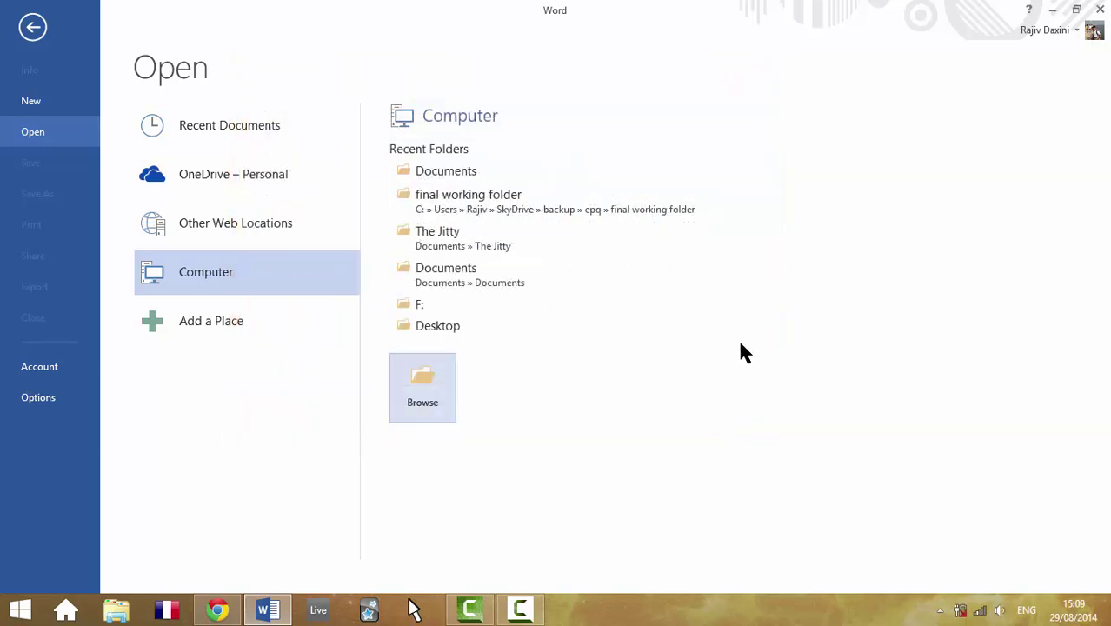
- Close Word and restore the Camtasia recorder window from the taskbar
left_click(1100, 9)
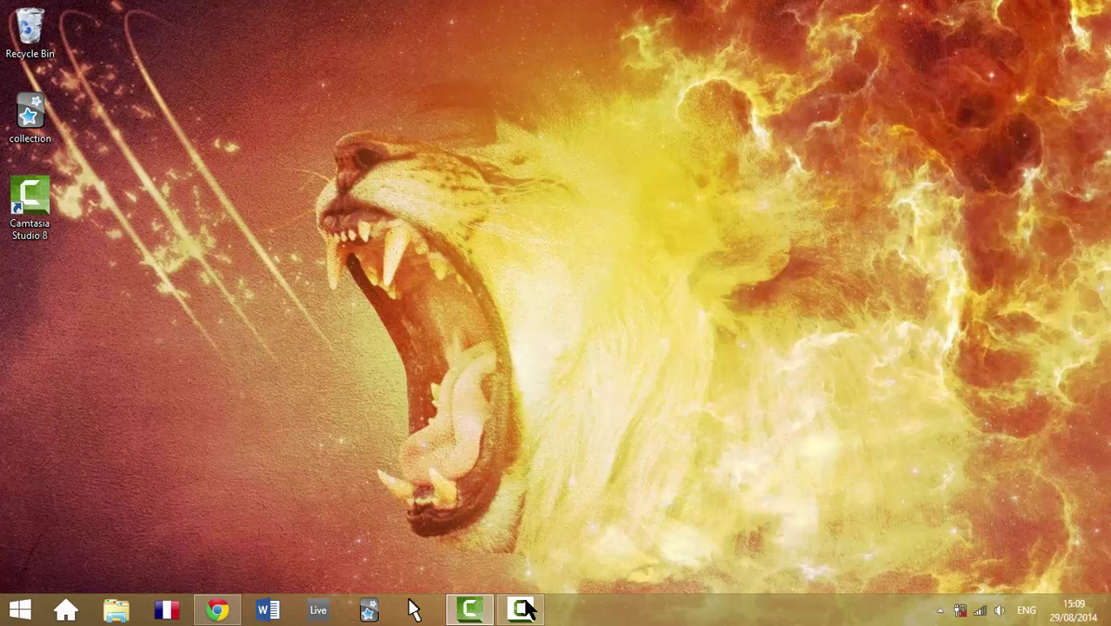
mouse_move(524, 609)
left_click(521, 561)
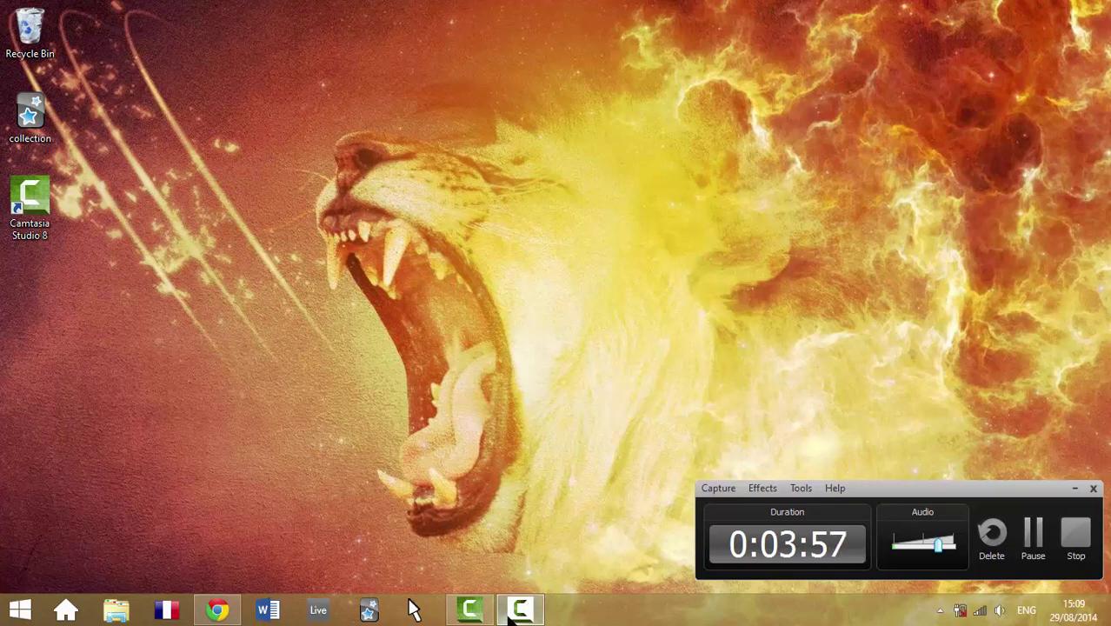
mouse_move(511, 613)
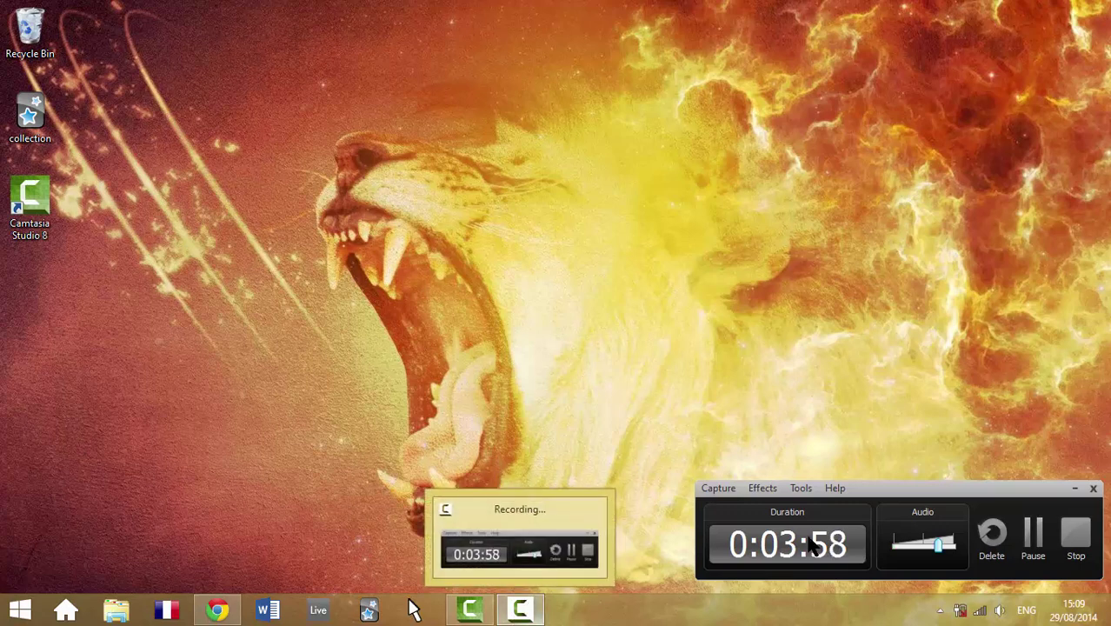